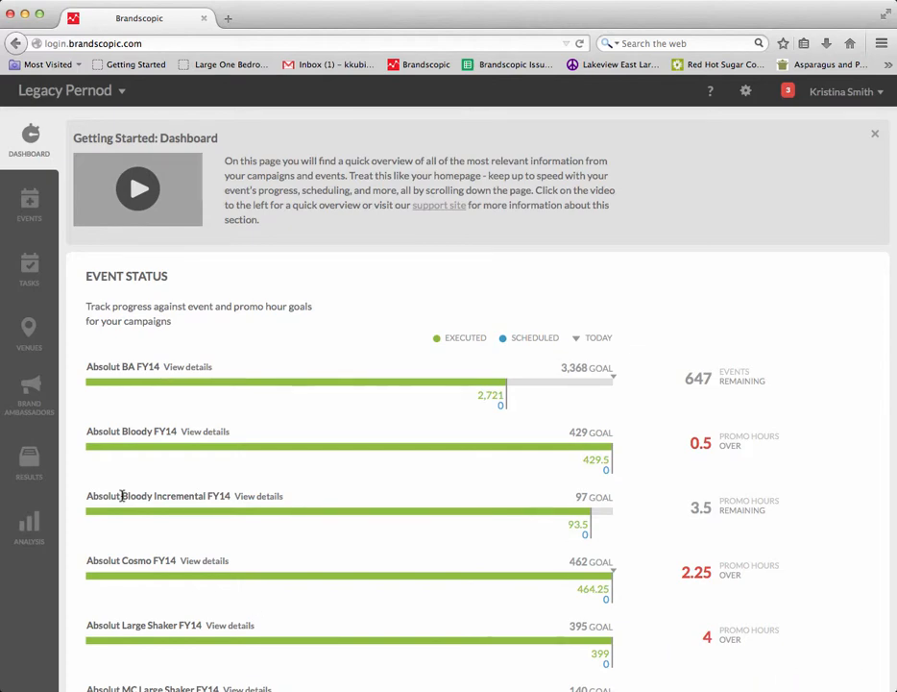
- Show the brand ambassador visits in the calendar view and go back to July 2014
{"action": "left_click", "coordinate": [28, 403]}
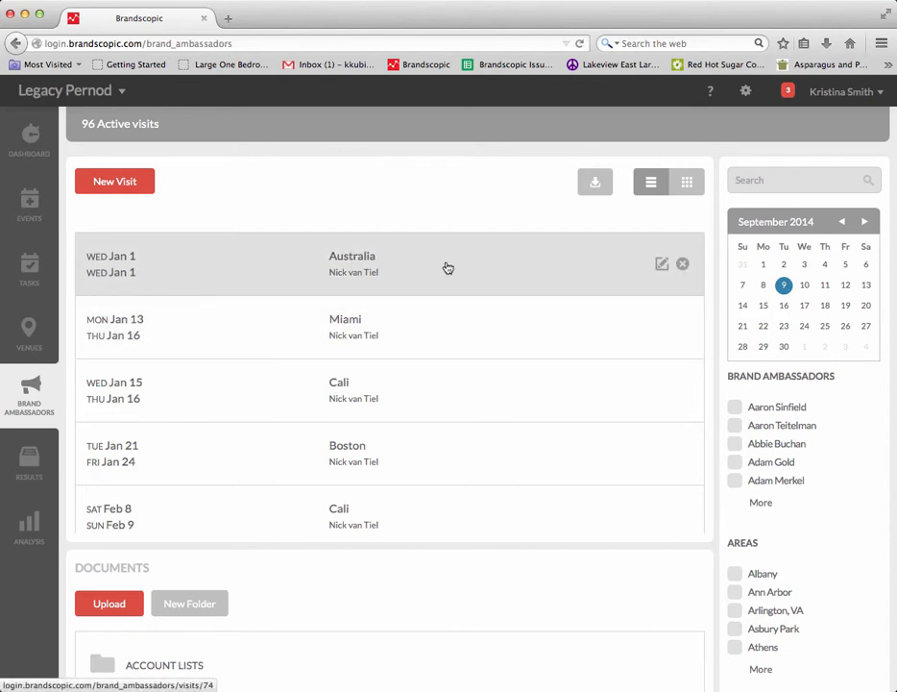
{"action": "left_click", "coordinate": [689, 185]}
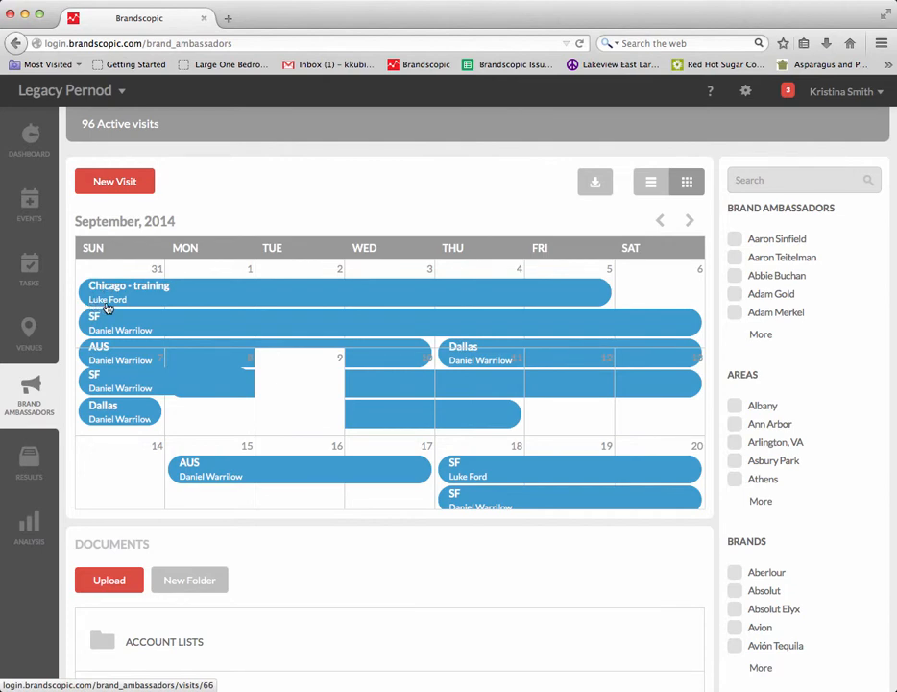
{"action": "left_click", "coordinate": [659, 225]}
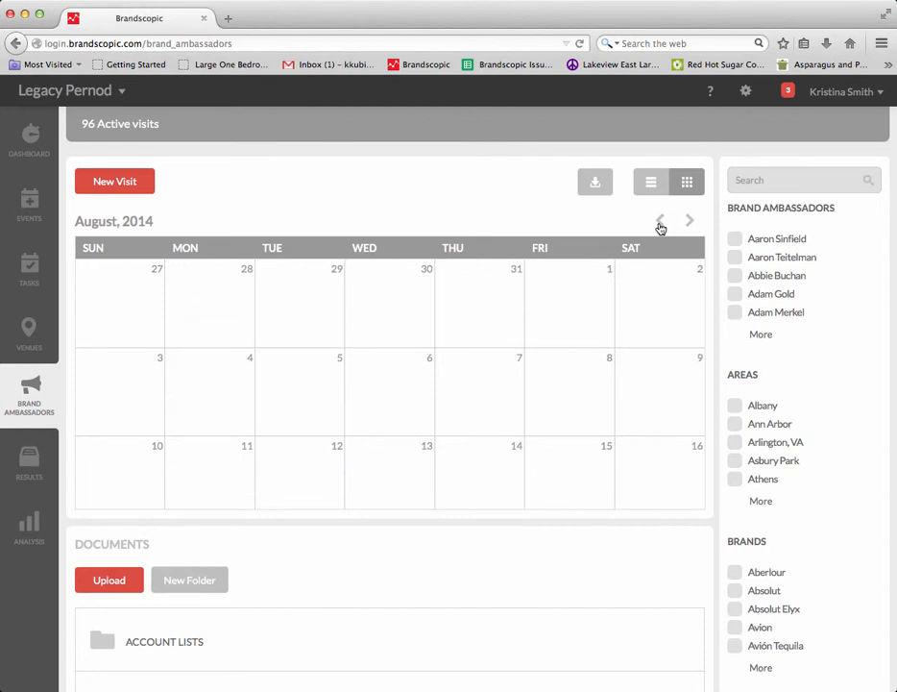
{"action": "left_click", "coordinate": [661, 226]}
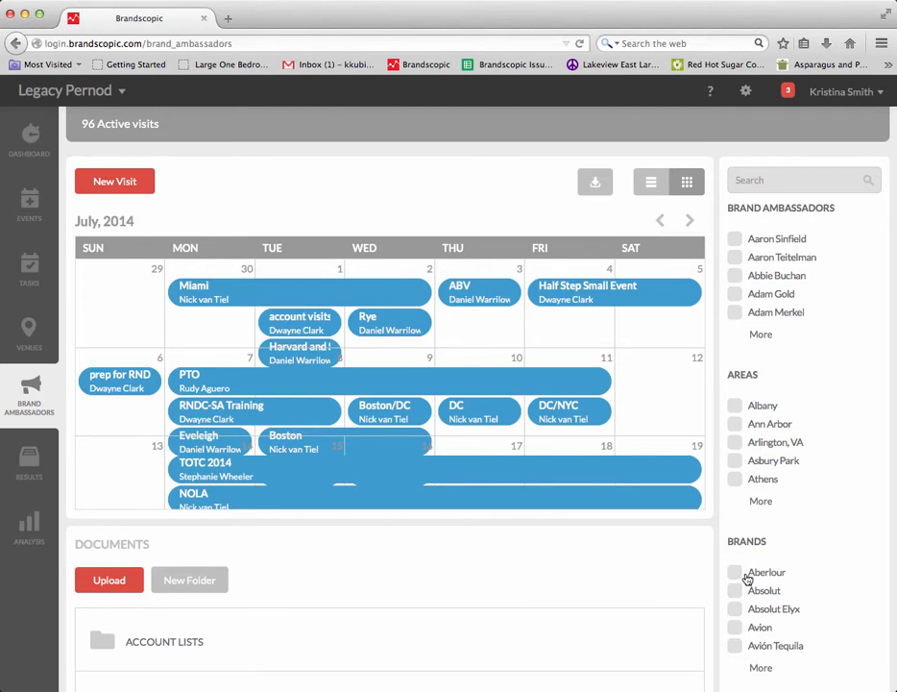
- Filter the visits to one brand ambassador from the extended names list and display them as a list
{"action": "left_click", "coordinate": [760, 336]}
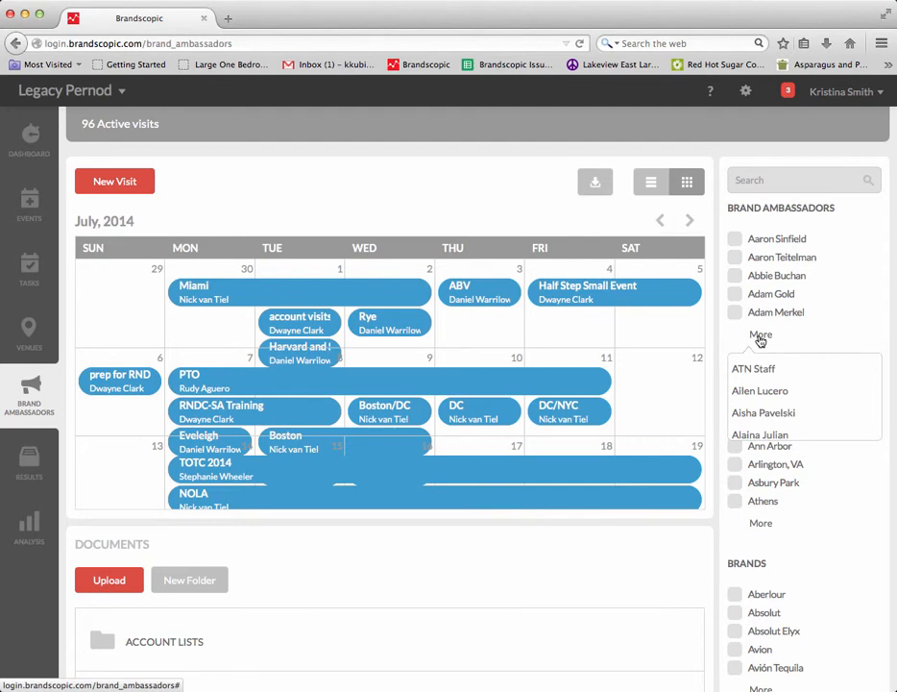
{"action": "scroll", "coordinate": [775, 402], "scroll_direction": "down", "scroll_amount": 8}
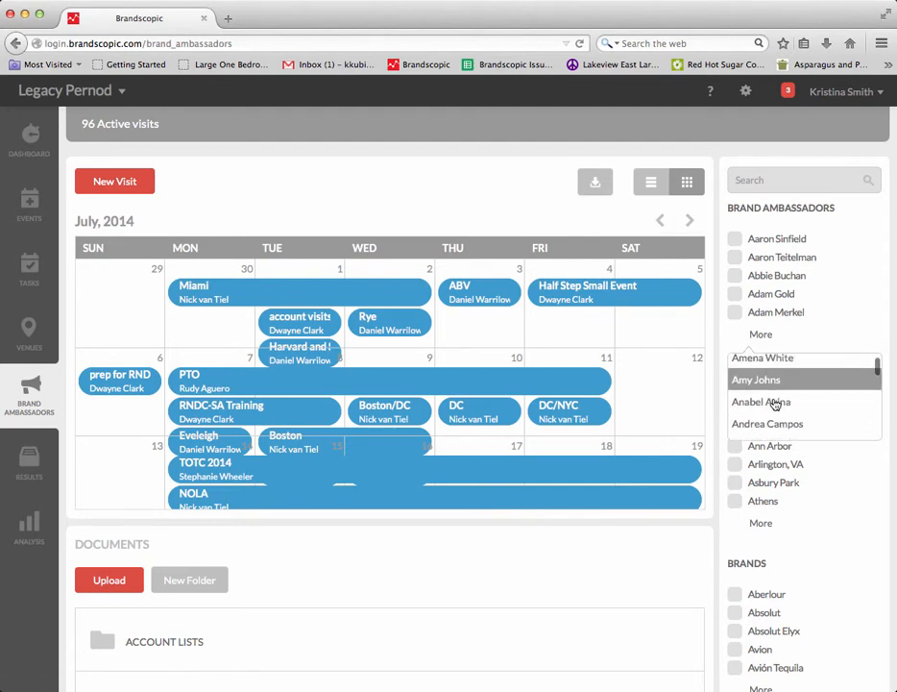
{"action": "scroll", "coordinate": [775, 404], "scroll_direction": "down", "scroll_amount": 15}
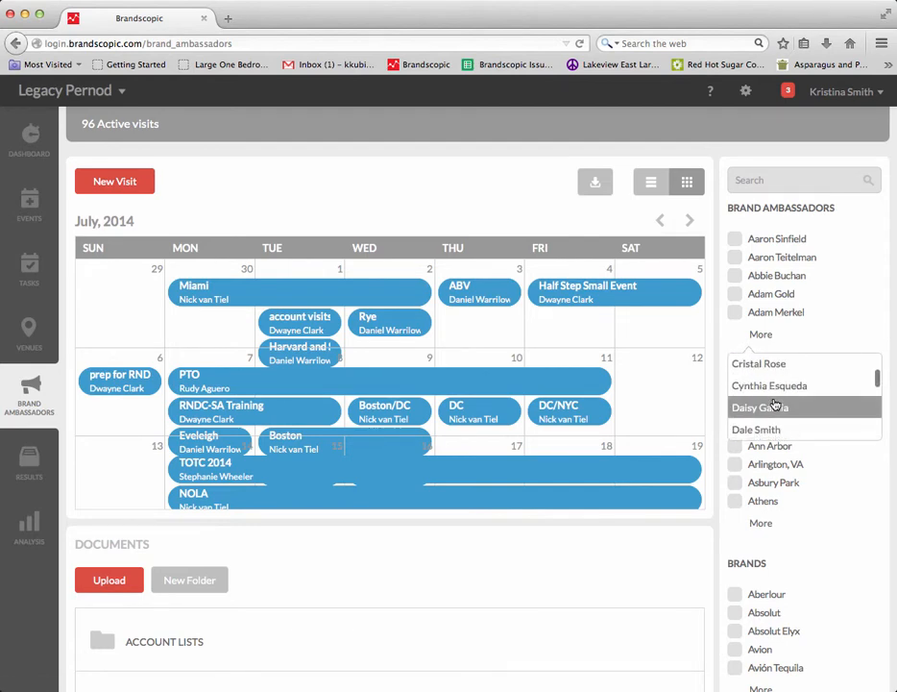
{"action": "scroll", "coordinate": [775, 404], "scroll_direction": "down", "scroll_amount": 6}
{"action": "scroll", "coordinate": [775, 404], "scroll_direction": "up", "scroll_amount": 3}
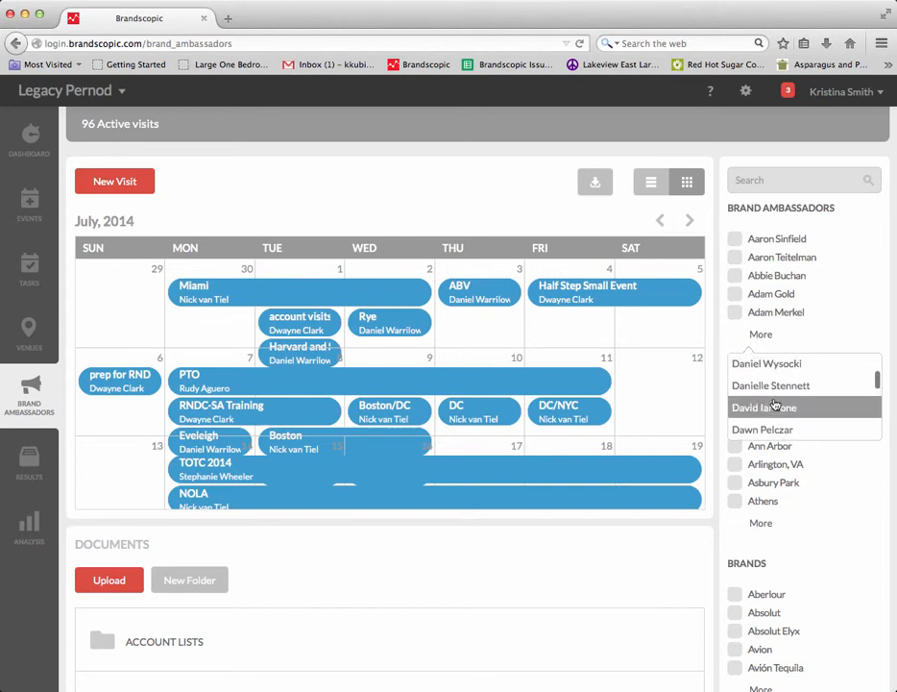
{"action": "scroll", "coordinate": [775, 404], "scroll_direction": "up", "scroll_amount": 2}
{"action": "left_click", "coordinate": [776, 402]}
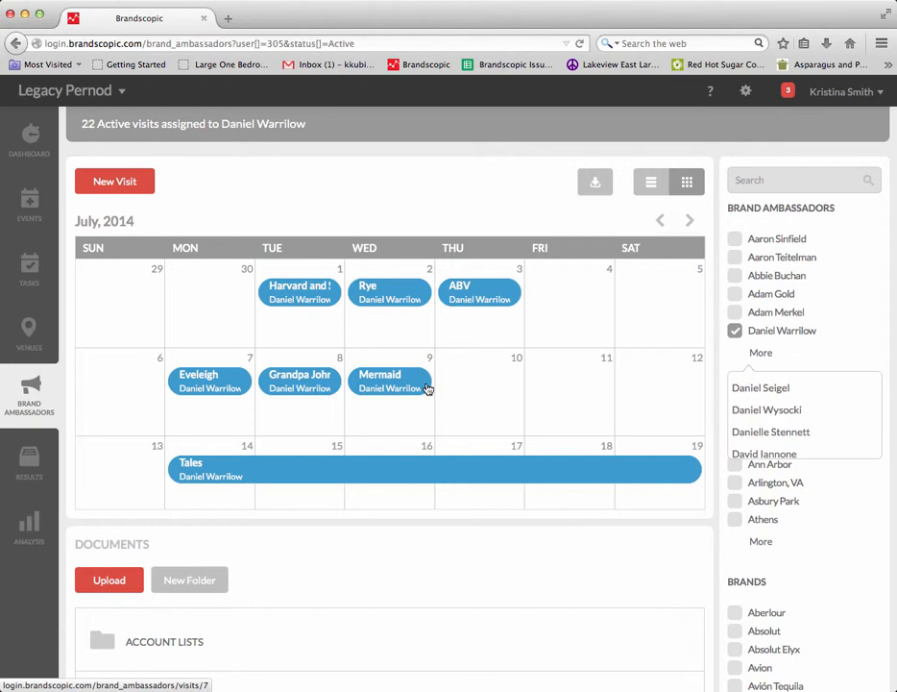
{"action": "left_click", "coordinate": [651, 188]}
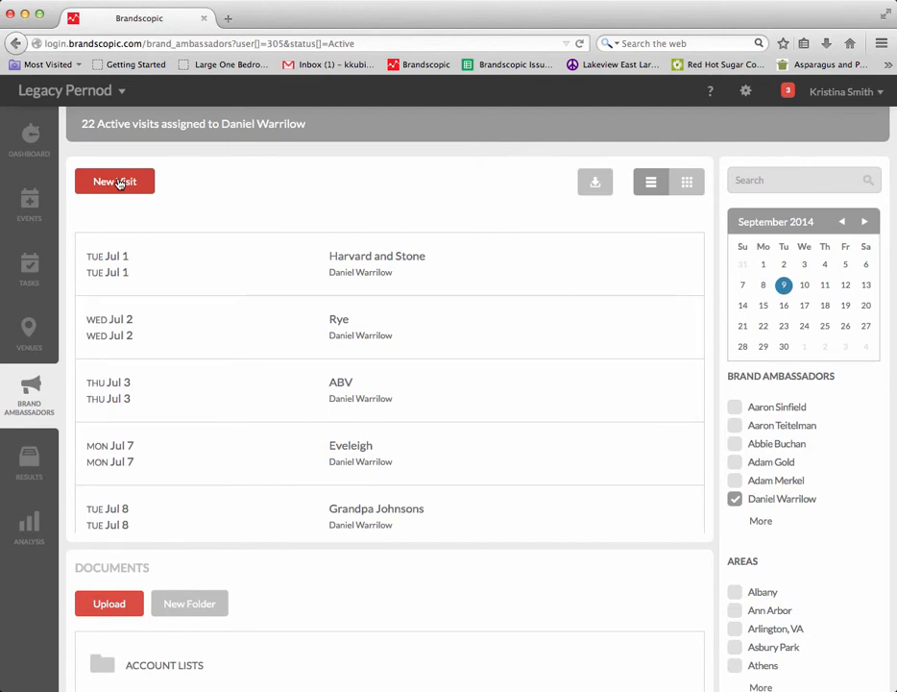
- Start a new visit named Chicago with start date 09/01/2014 and end date 09/06/2014
{"action": "left_click", "coordinate": [118, 183]}
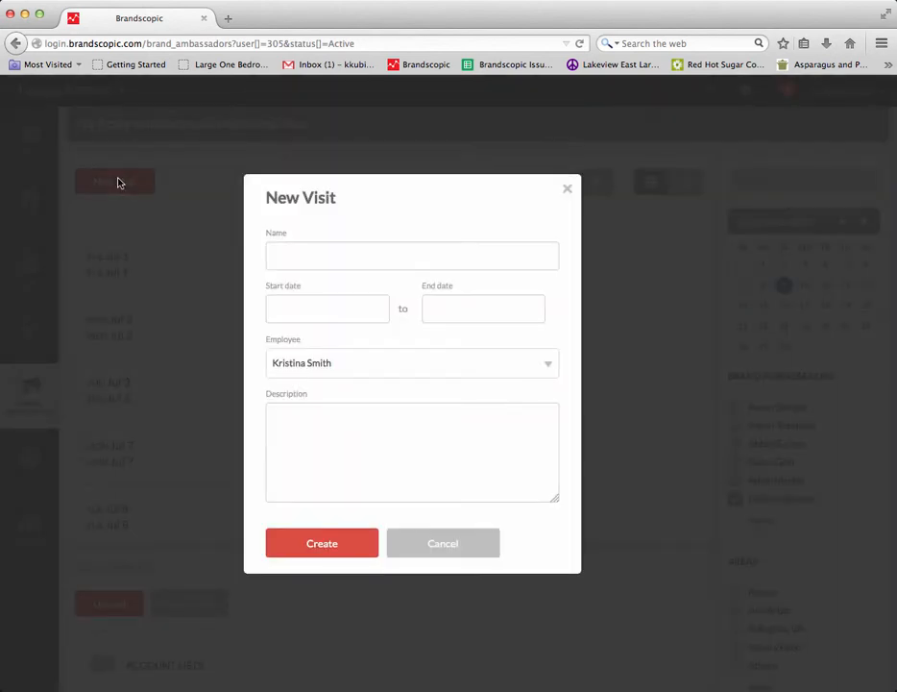
{"action": "left_click", "coordinate": [288, 258]}
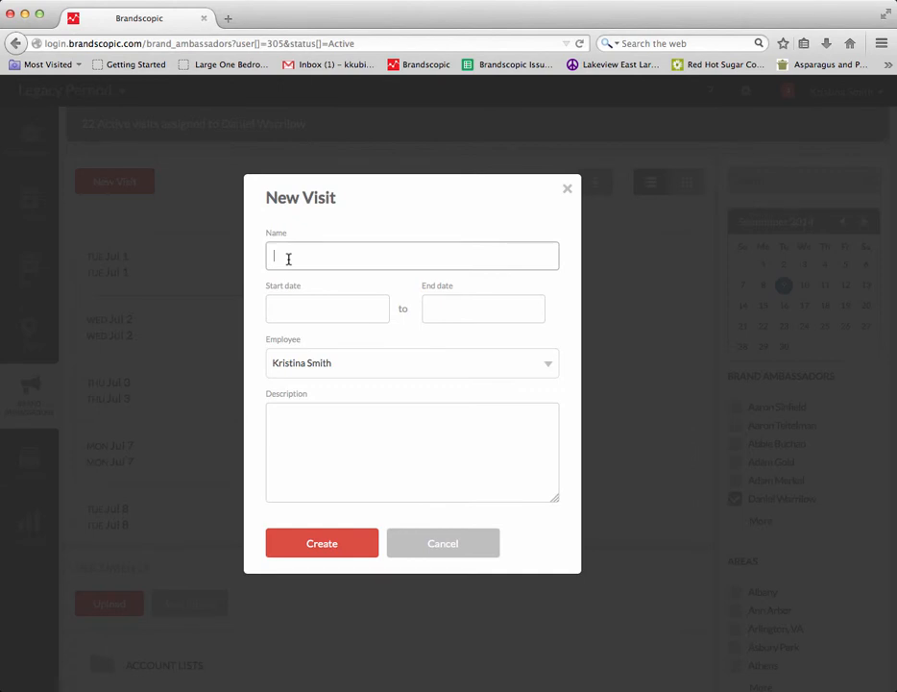
{"action": "type", "text": "Chicago"}
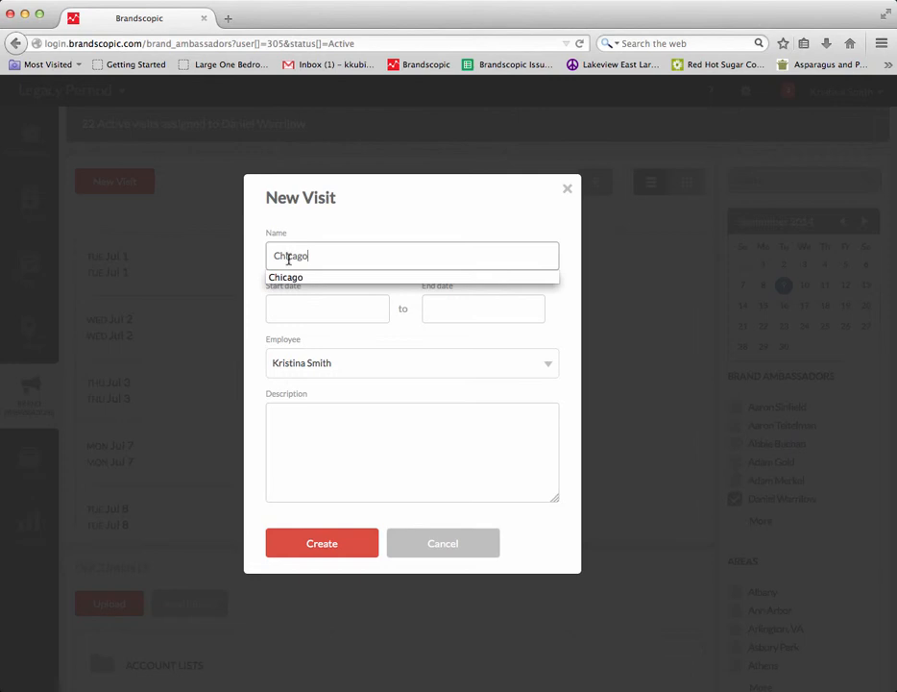
{"action": "left_click", "coordinate": [303, 309]}
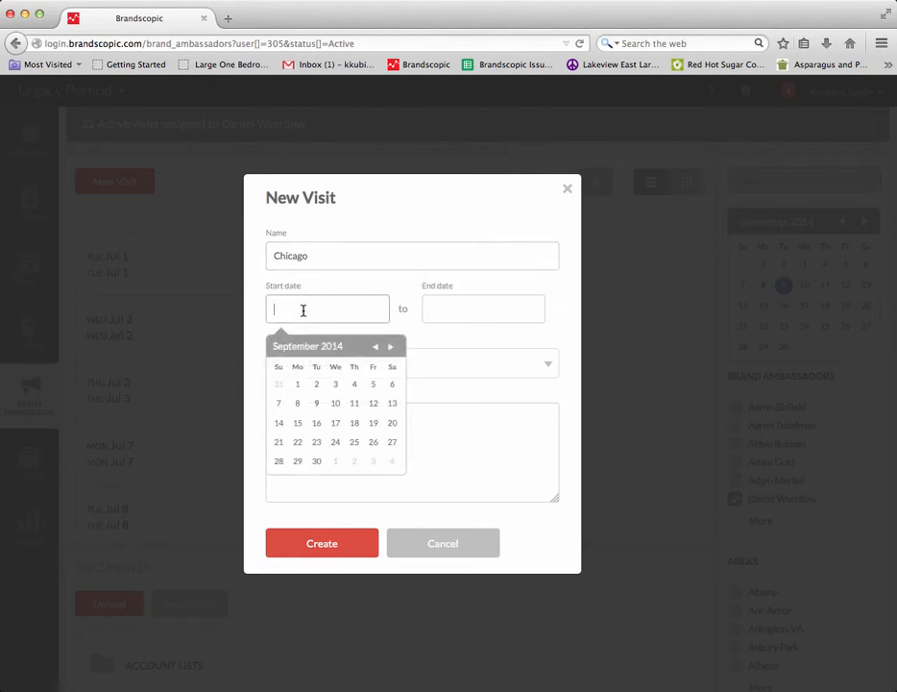
{"action": "left_click", "coordinate": [297, 383]}
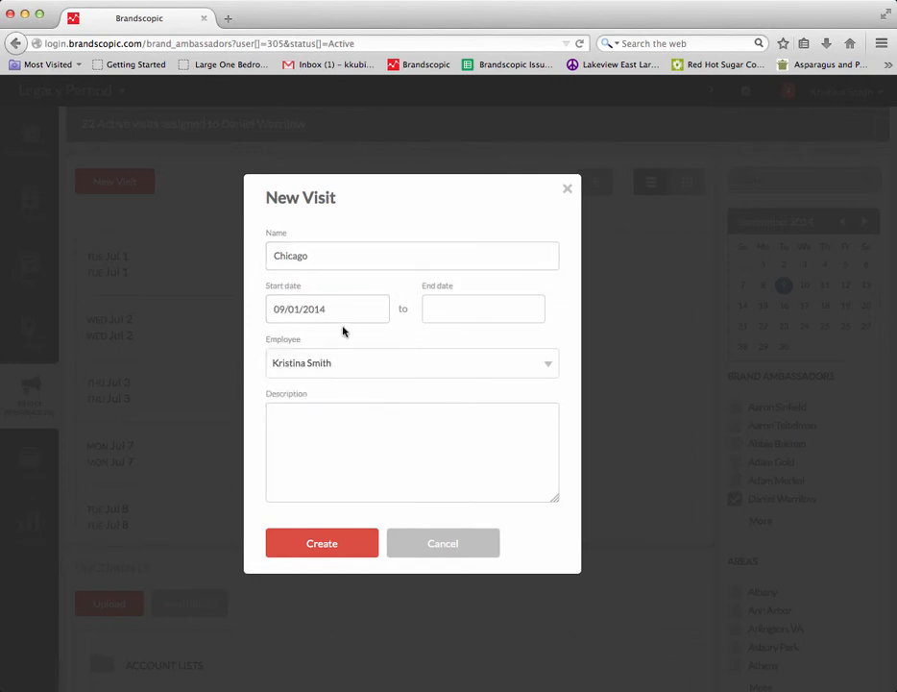
{"action": "left_click", "coordinate": [443, 314]}
{"action": "left_click", "coordinate": [548, 385]}
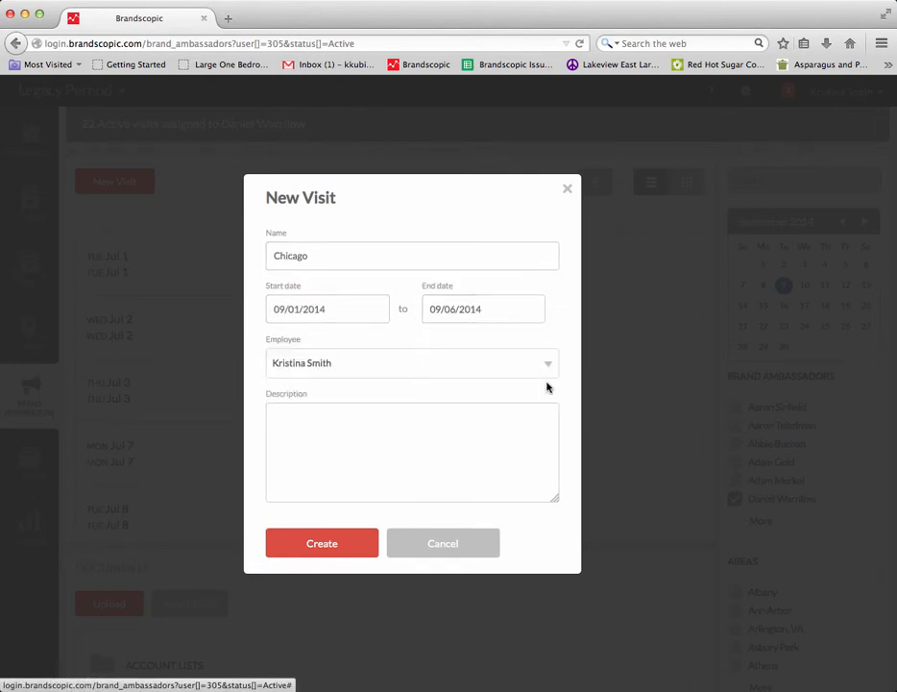
- Select the visit's employee, enter the description "Training" and create the visit
{"action": "left_click", "coordinate": [341, 365]}
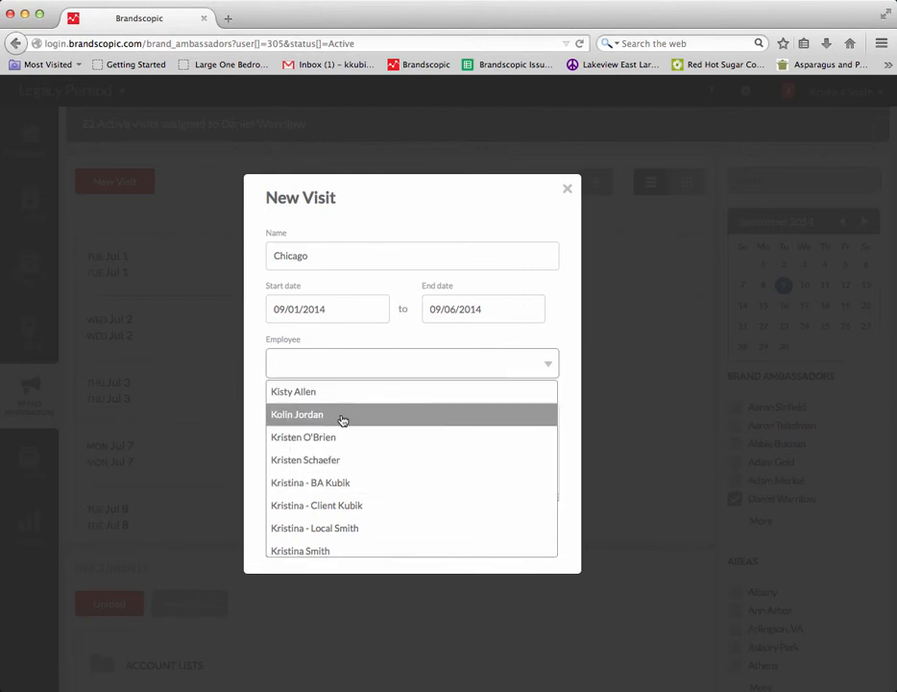
{"action": "left_click", "coordinate": [315, 545]}
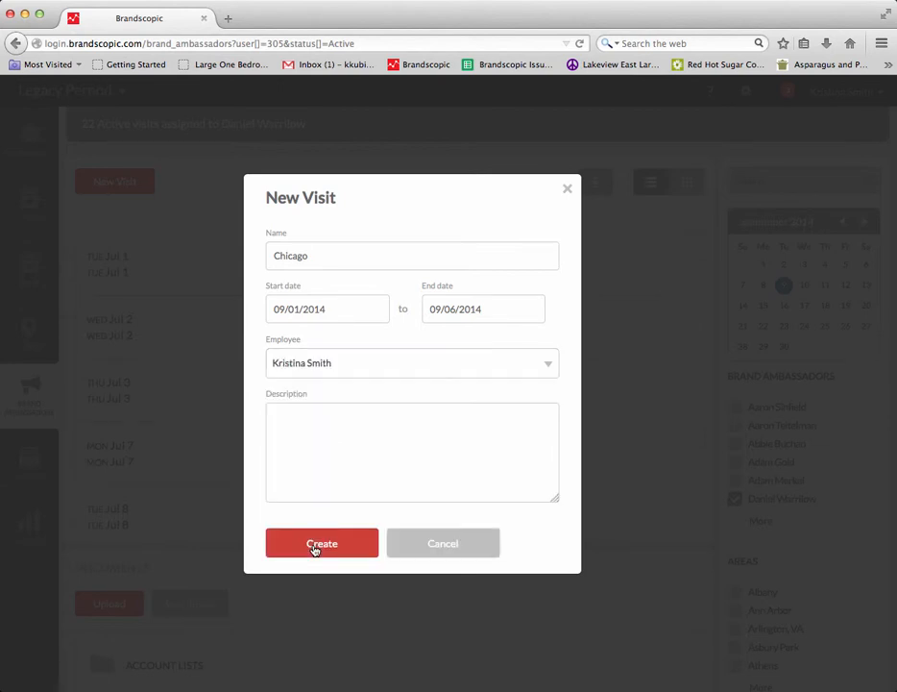
{"action": "left_click", "coordinate": [292, 438]}
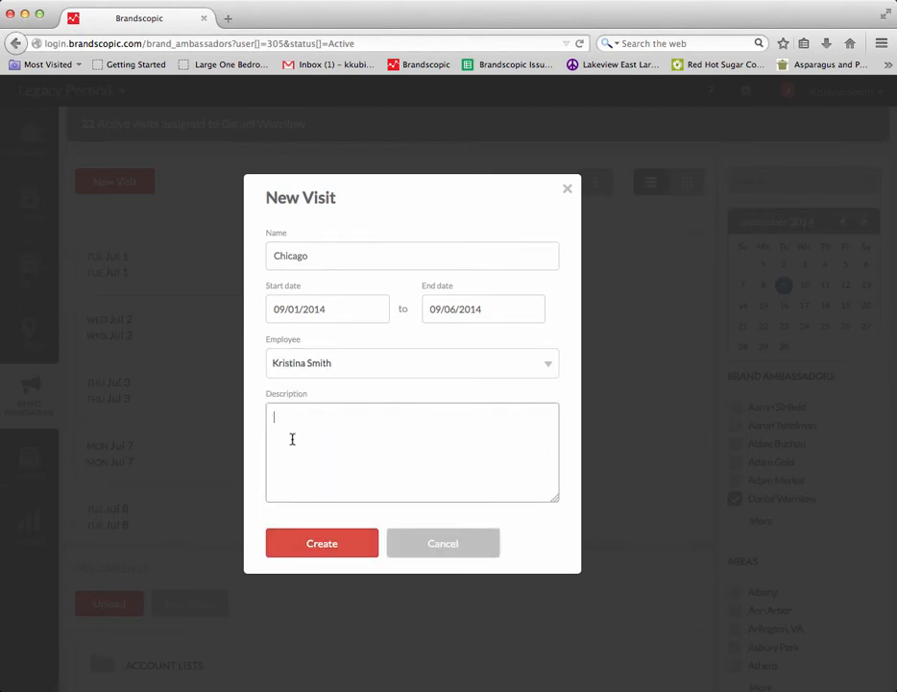
{"action": "type", "text": "Training"}
{"action": "left_click", "coordinate": [323, 544]}
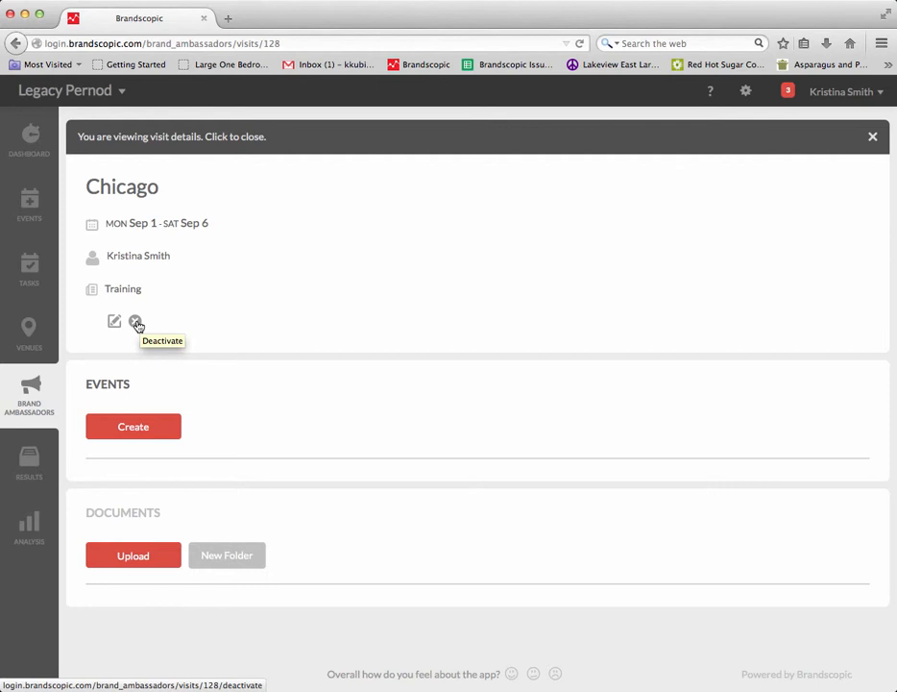
- Create an event within the Chicago visit for the Absolut BA FY15 campaign at The Barrelhouse Flat in Chicago
{"action": "left_click", "coordinate": [125, 426]}
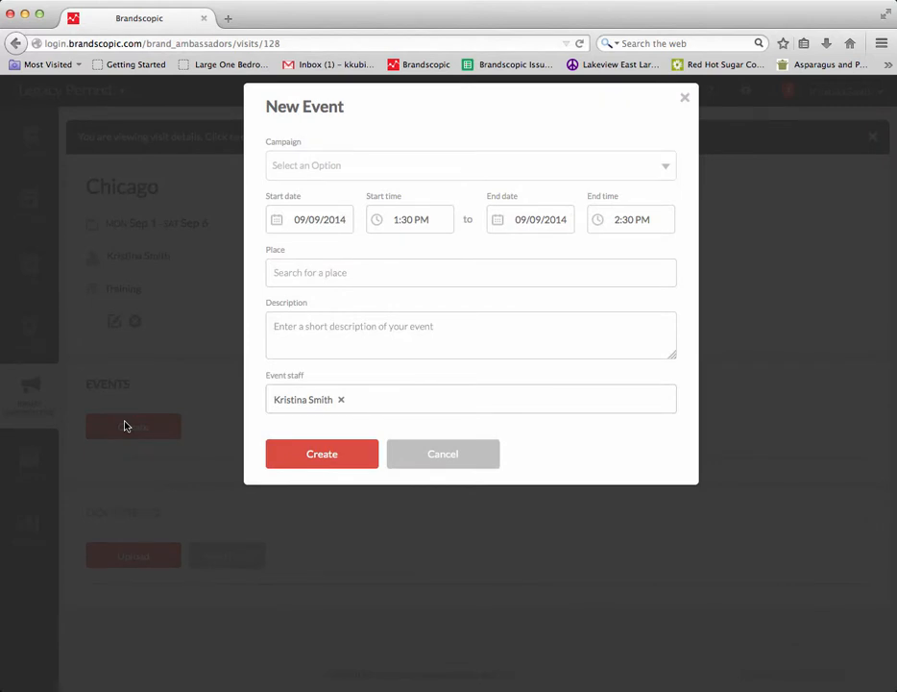
{"action": "left_click", "coordinate": [354, 167]}
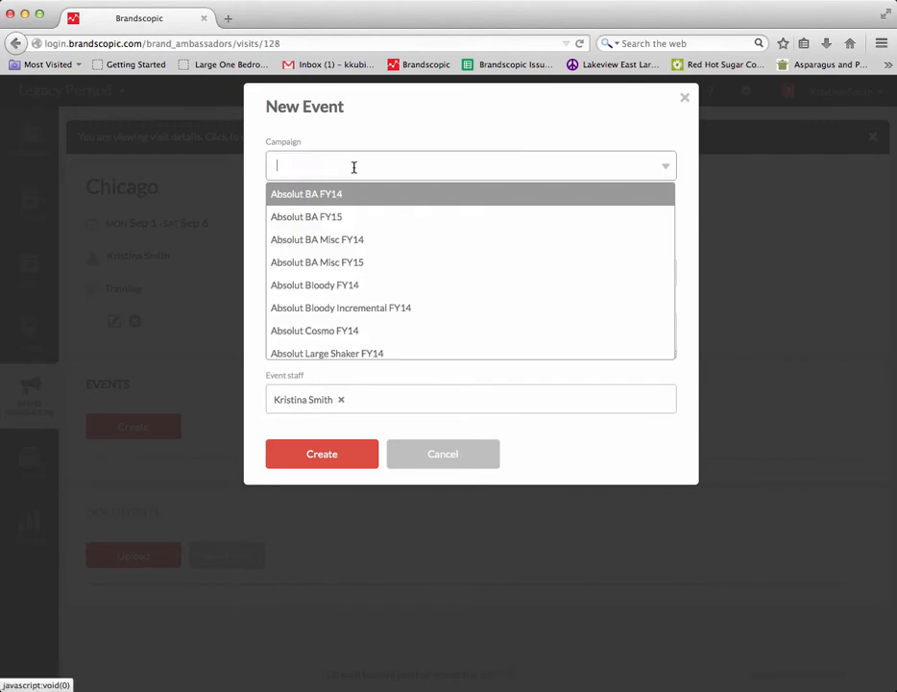
{"action": "left_click", "coordinate": [351, 216]}
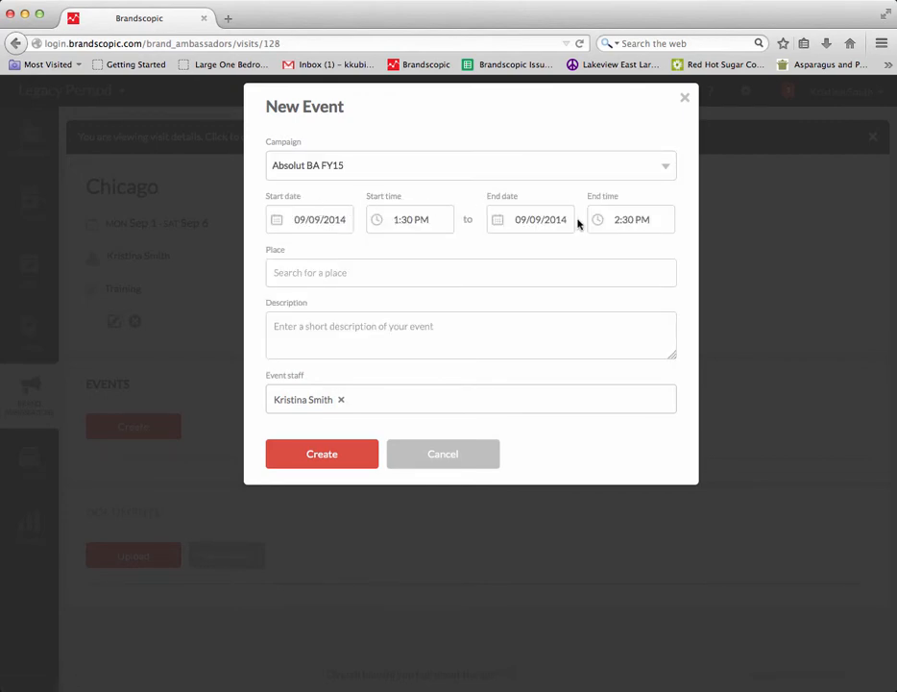
{"action": "left_click", "coordinate": [321, 273]}
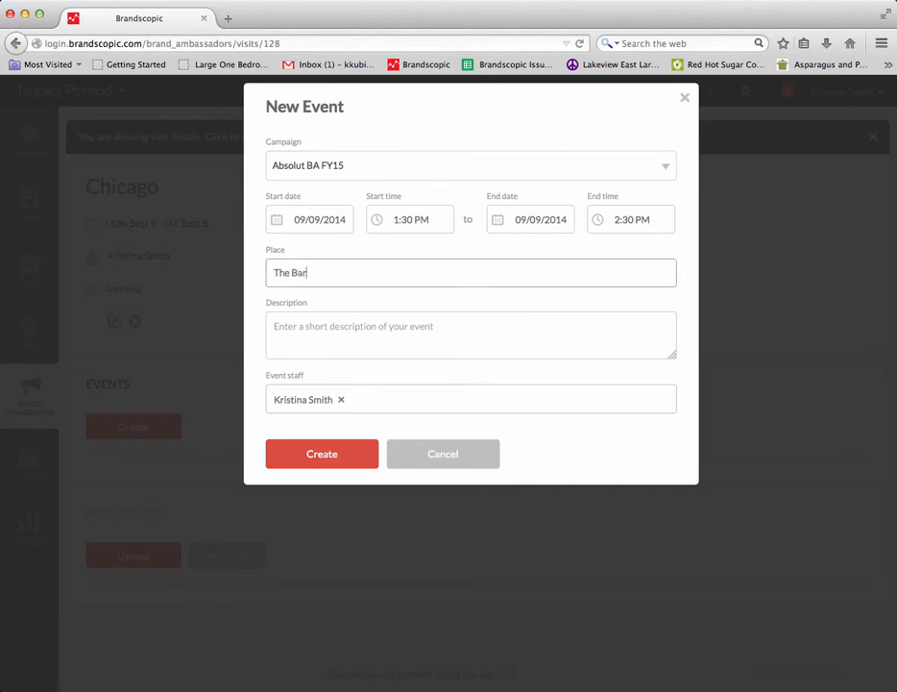
{"action": "type", "text": "lhouse"}
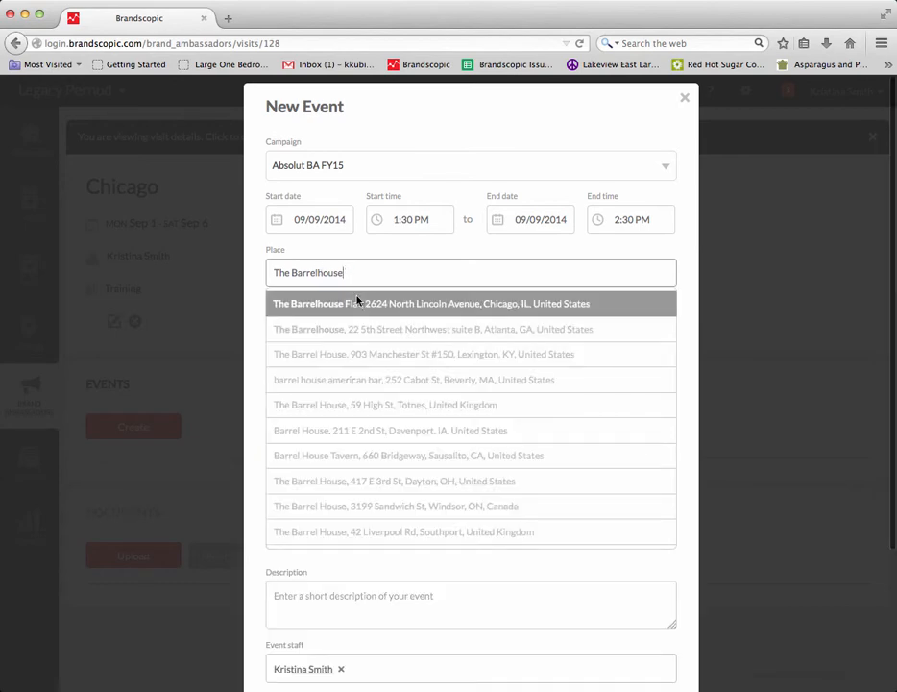
{"action": "left_click", "coordinate": [356, 301]}
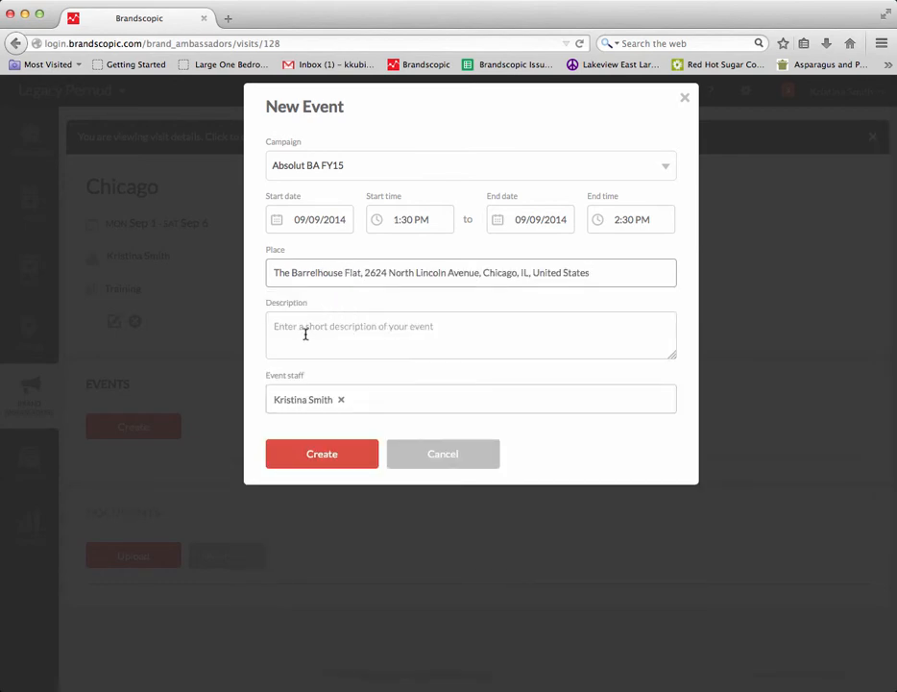
{"action": "left_click", "coordinate": [327, 456]}
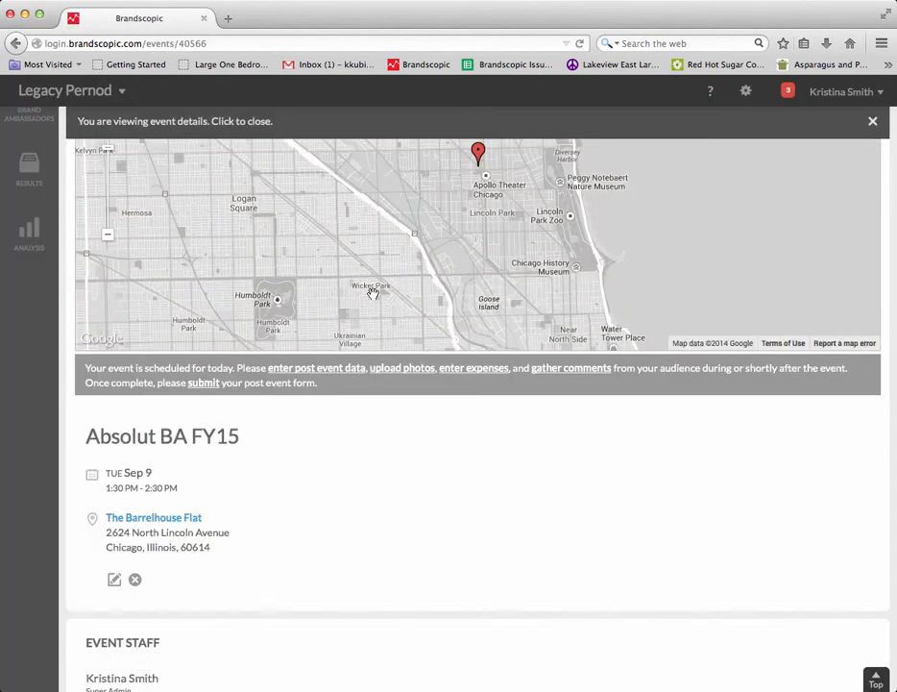
- Search the brand ambassador visits for the employee's name and open the second Chicago visit listed
{"action": "scroll", "coordinate": [372, 293], "scroll_direction": "up", "scroll_amount": 5}
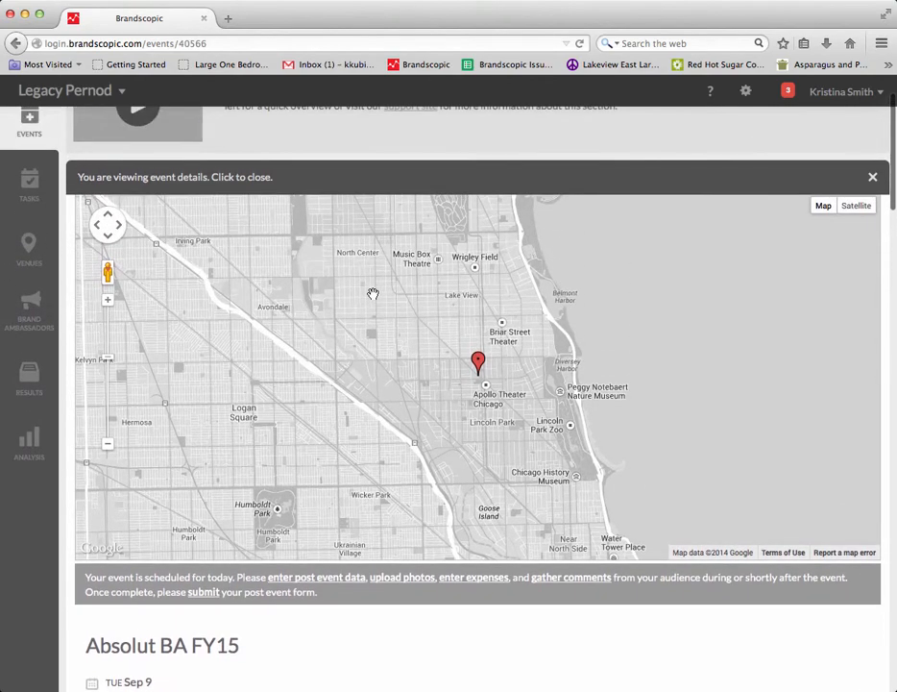
{"action": "scroll", "coordinate": [373, 293], "scroll_direction": "up", "scroll_amount": 2}
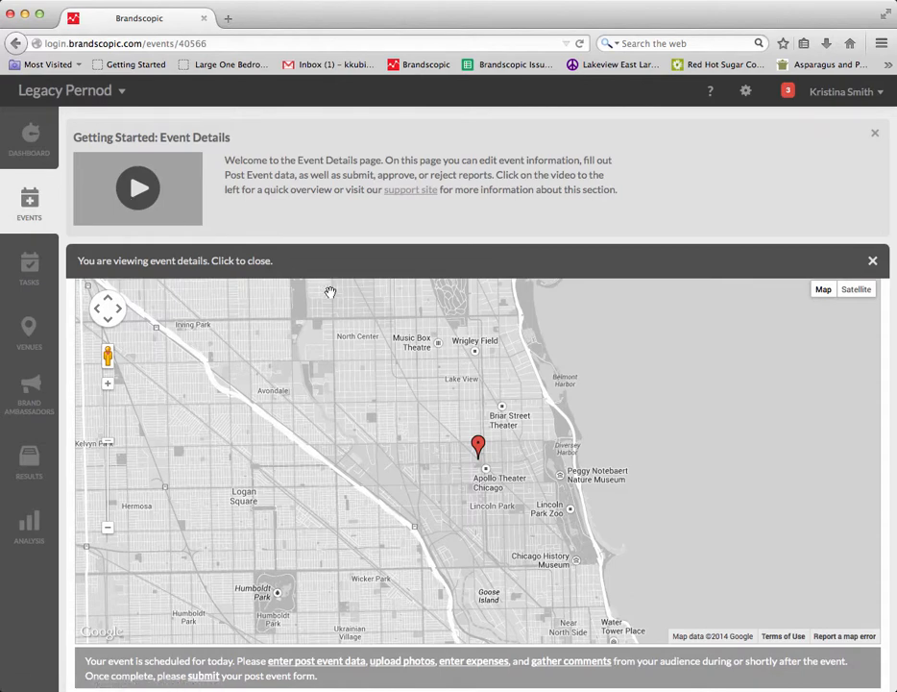
{"action": "left_click", "coordinate": [29, 408]}
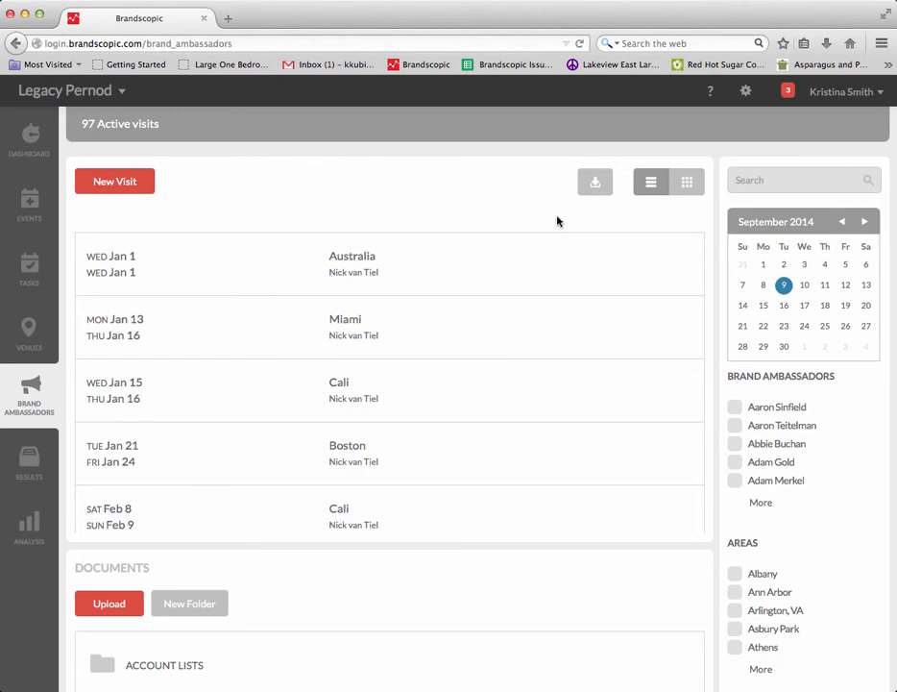
{"action": "left_click", "coordinate": [758, 181]}
{"action": "type", "text": "Kristina"}
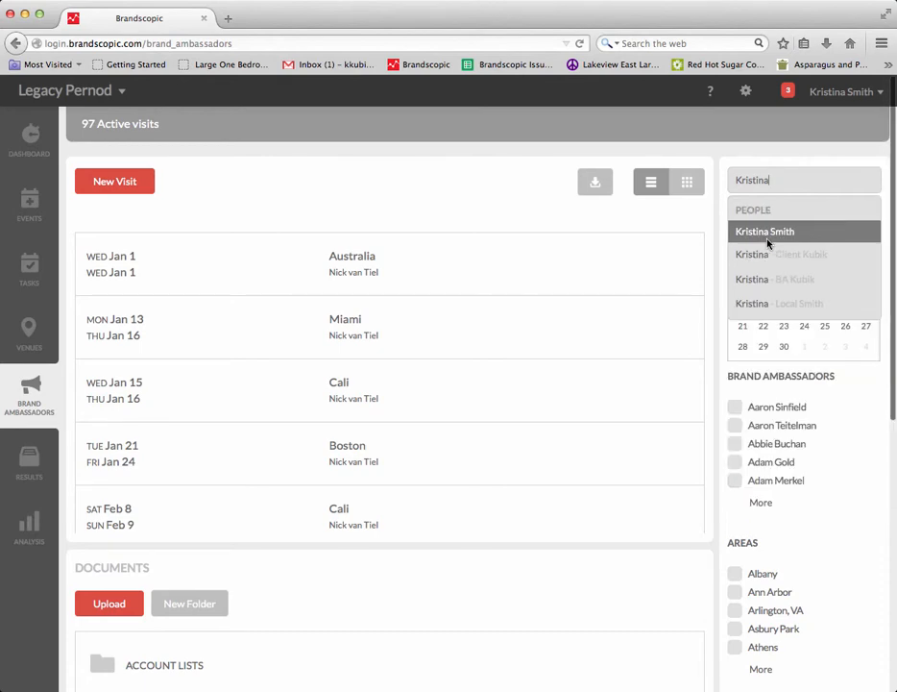
{"action": "left_click", "coordinate": [769, 236]}
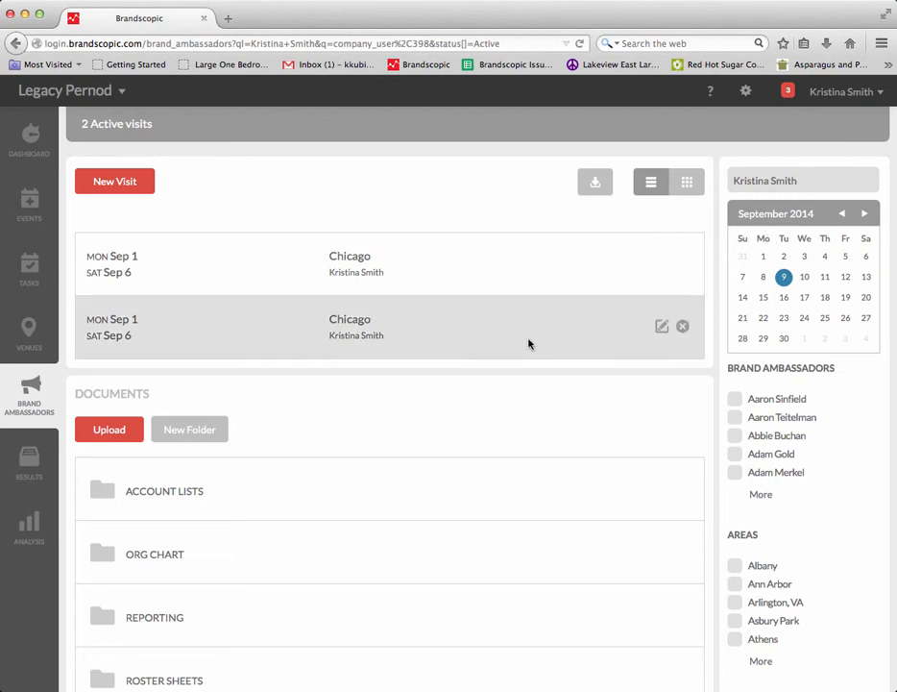
{"action": "left_click", "coordinate": [353, 326]}
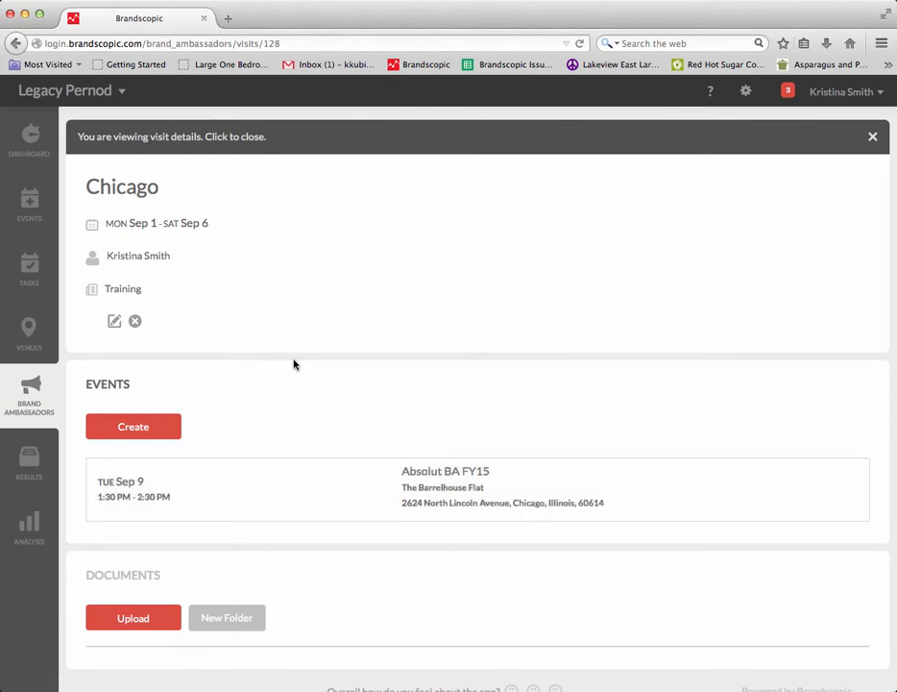
- View the upload options for a new document in the Chicago visit and close them without choosing a file
{"action": "scroll", "coordinate": [280, 434], "scroll_direction": "down", "scroll_amount": 1}
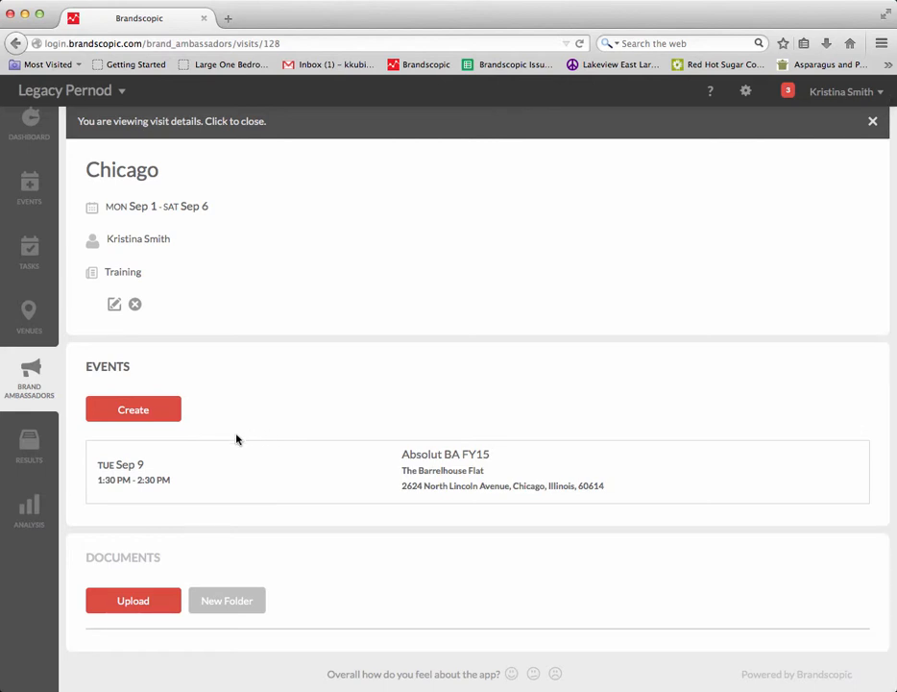
{"action": "left_click", "coordinate": [139, 602]}
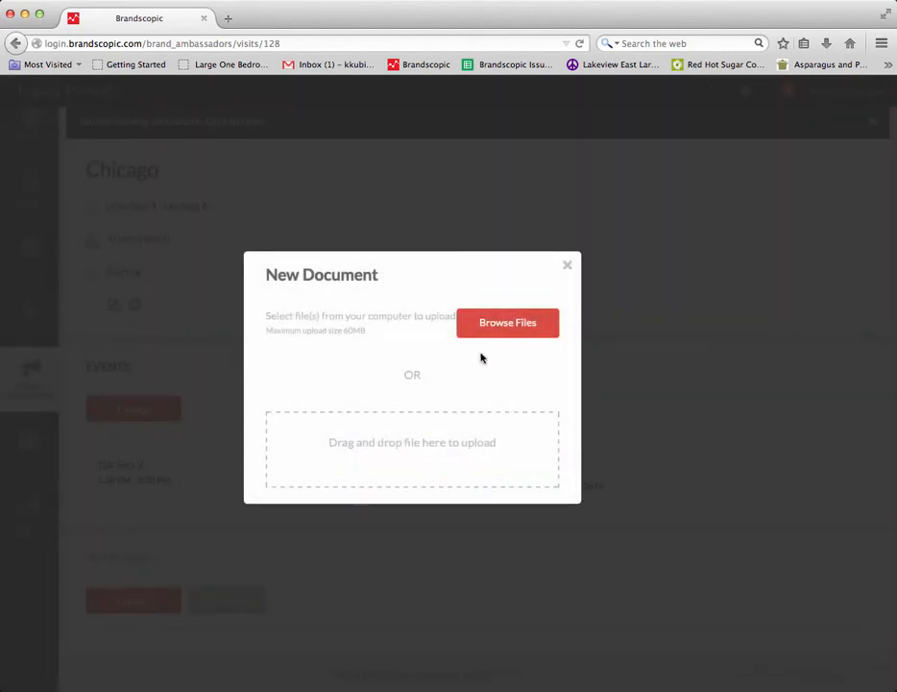
{"action": "left_click", "coordinate": [567, 268]}
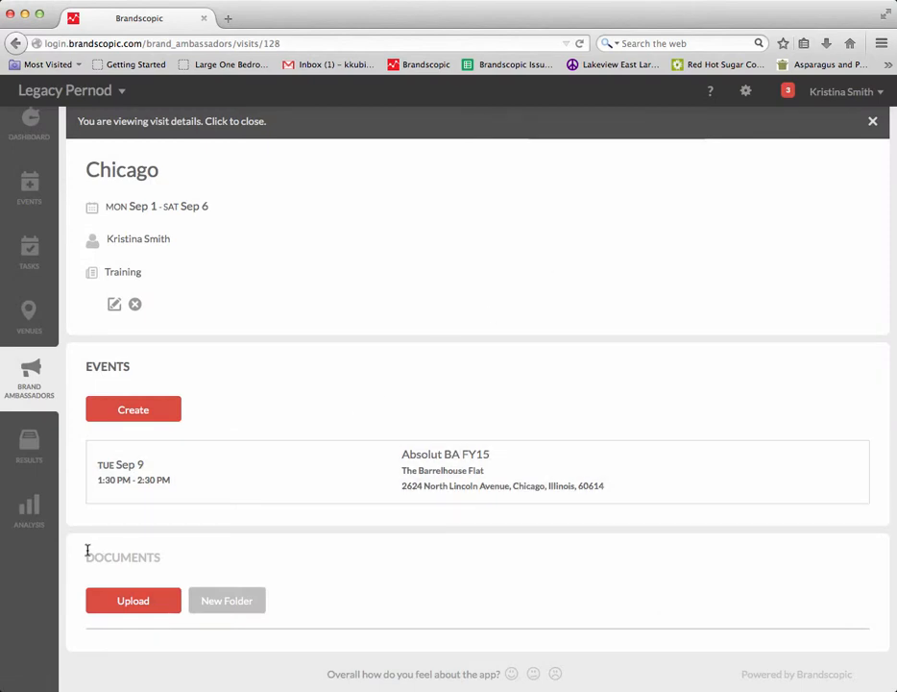
- Try to add a new folder named Travel to the Chicago visit's documents
{"action": "left_click", "coordinate": [225, 612]}
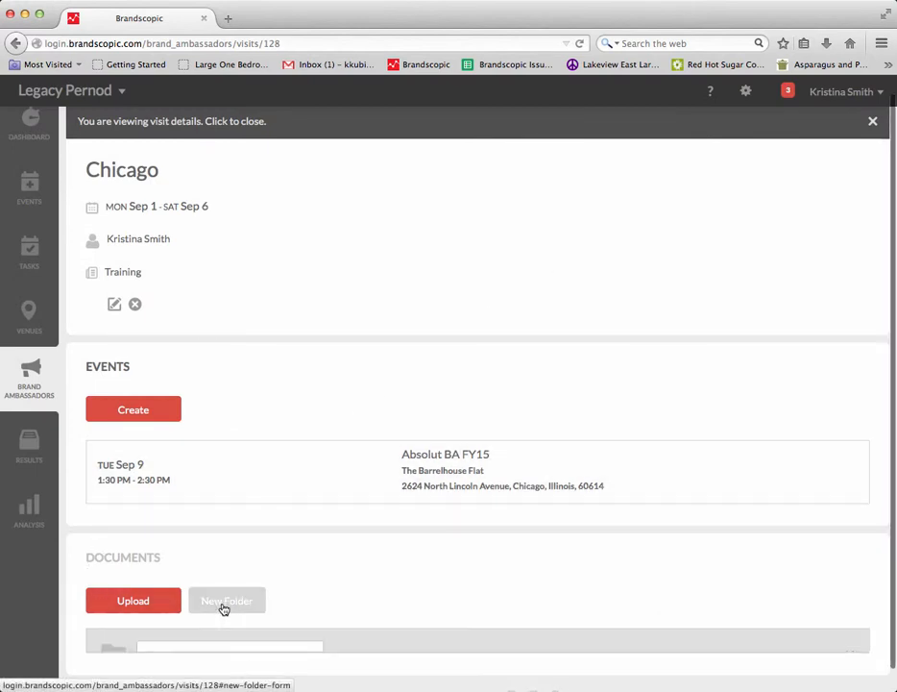
{"action": "type", "text": "Travel"}
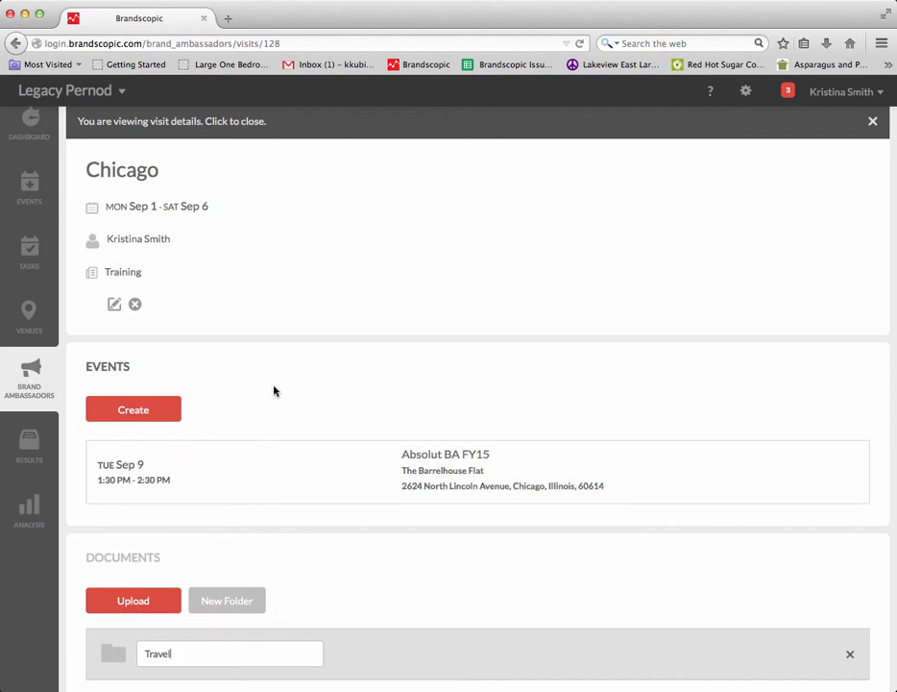
{"action": "scroll", "coordinate": [274, 390], "scroll_direction": "up", "scroll_amount": 1}
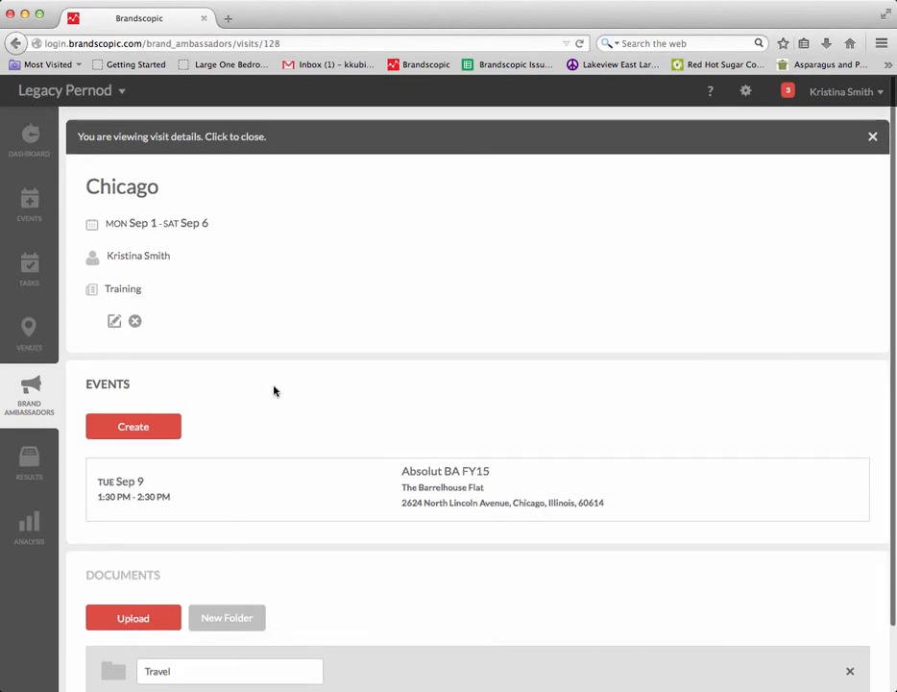
- Close the visit details, view the Clear Spirits Brand Ambassadors folder within ACCOUNT LISTS, and return to the top level of the documents
{"action": "left_click", "coordinate": [233, 140]}
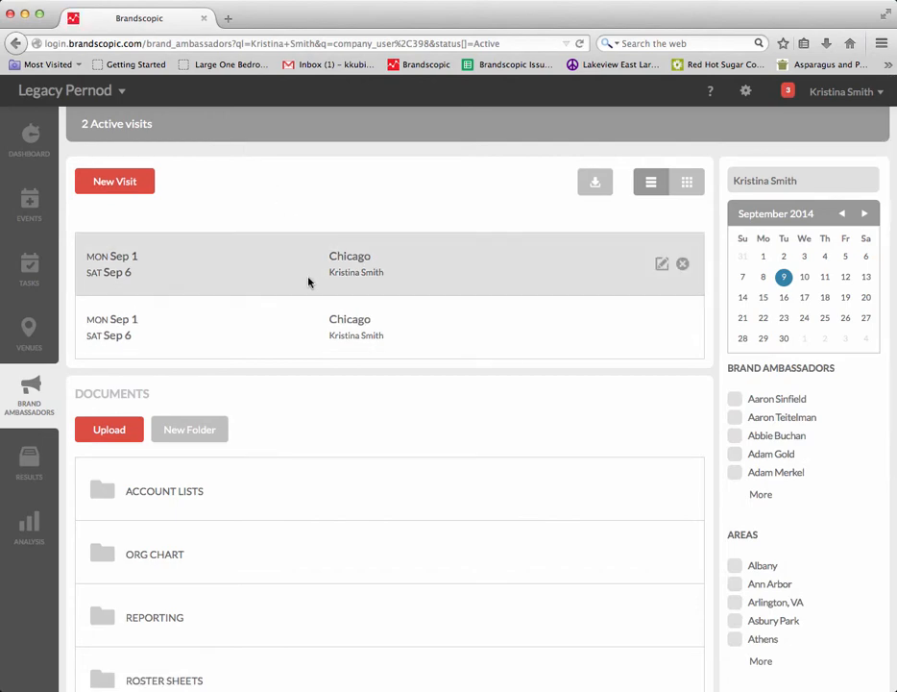
{"action": "scroll", "coordinate": [309, 434], "scroll_direction": "down", "scroll_amount": 3}
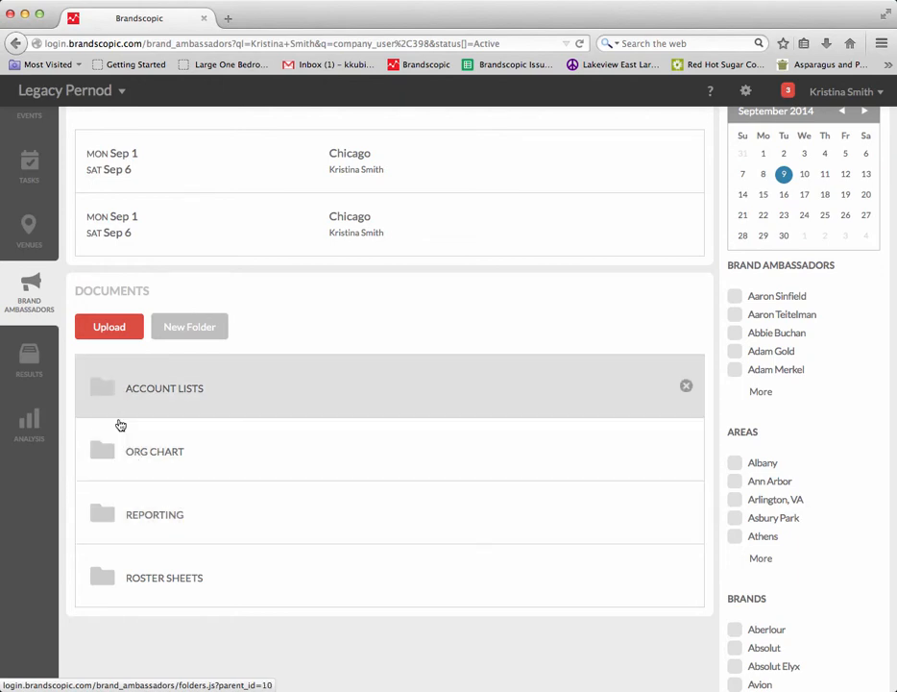
{"action": "left_click", "coordinate": [105, 391]}
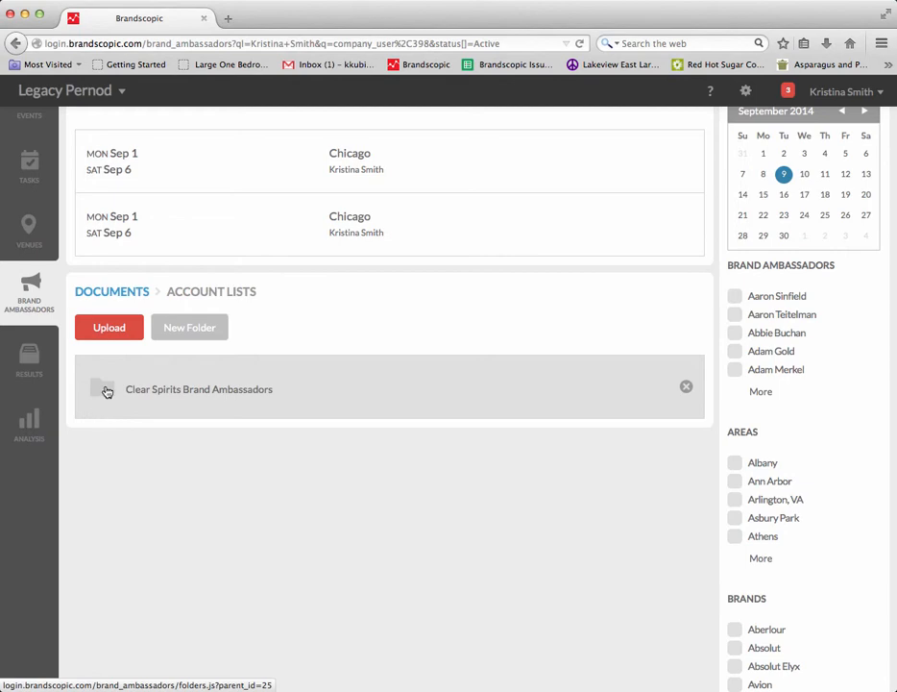
{"action": "left_click", "coordinate": [106, 390]}
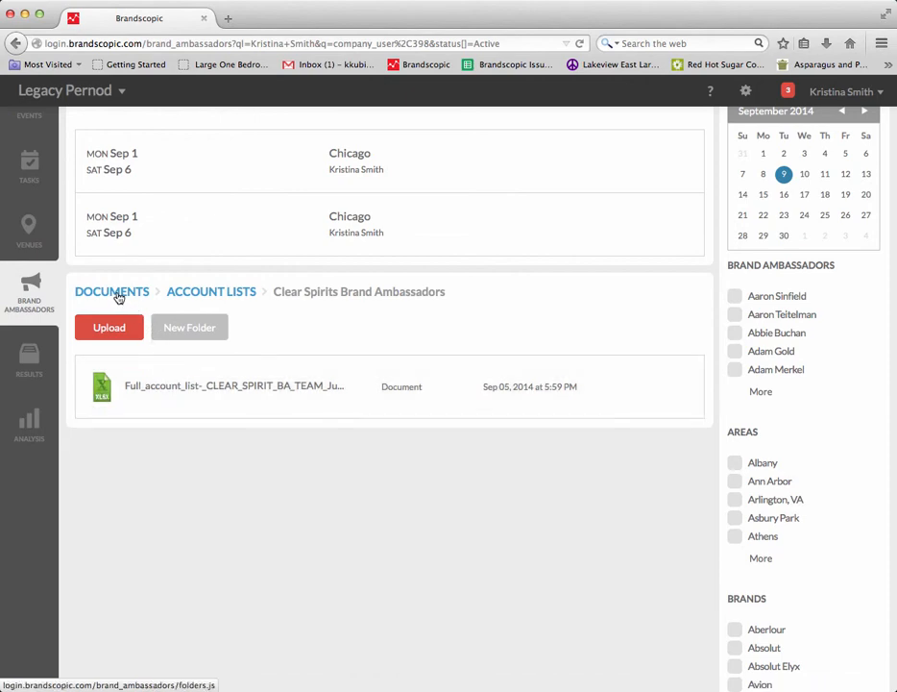
{"action": "left_click", "coordinate": [116, 292]}
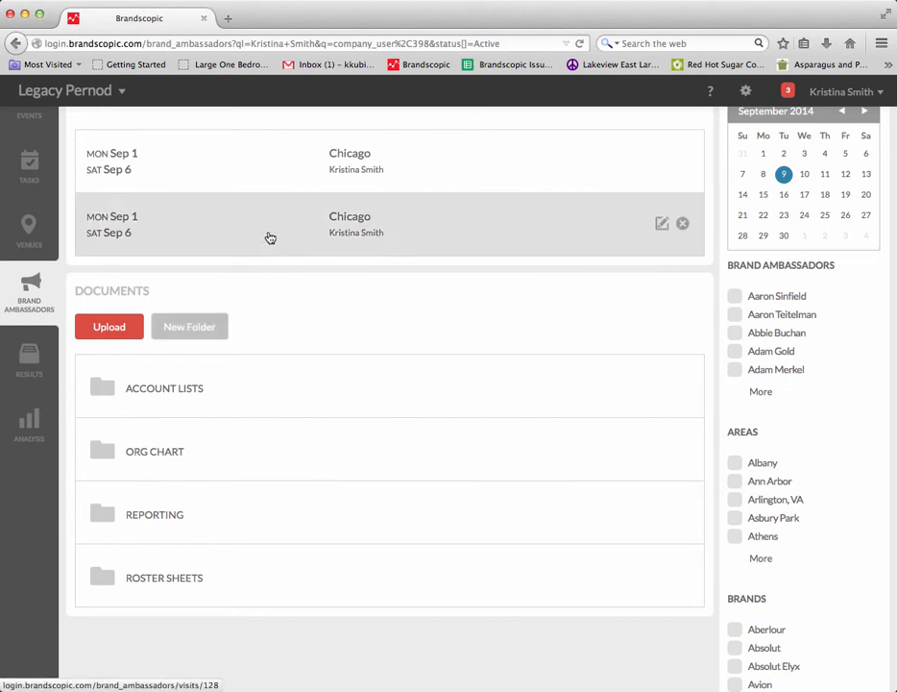
{"action": "scroll", "coordinate": [268, 236], "scroll_direction": "up", "scroll_amount": 2}
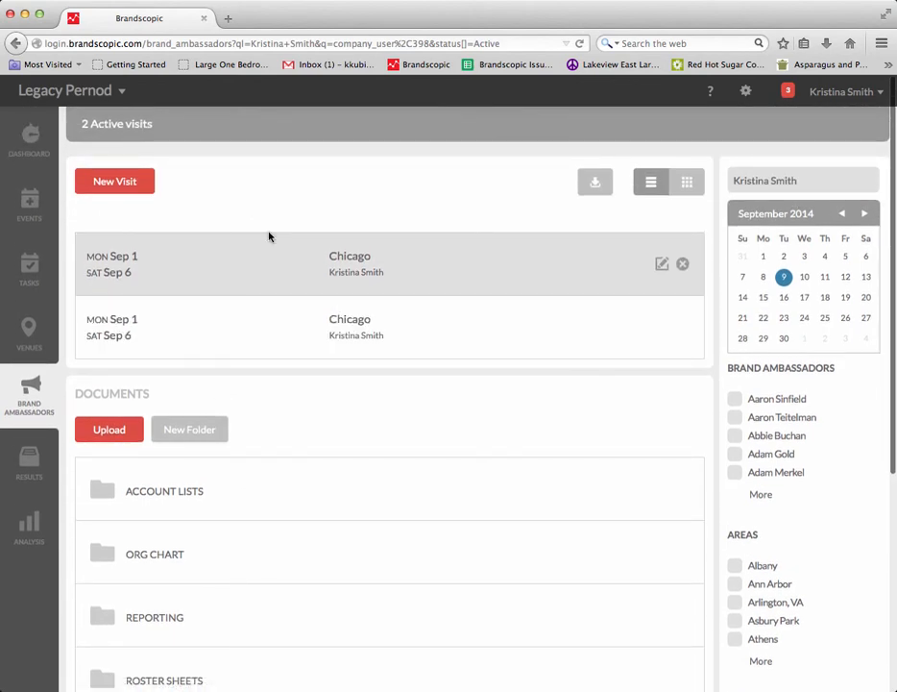